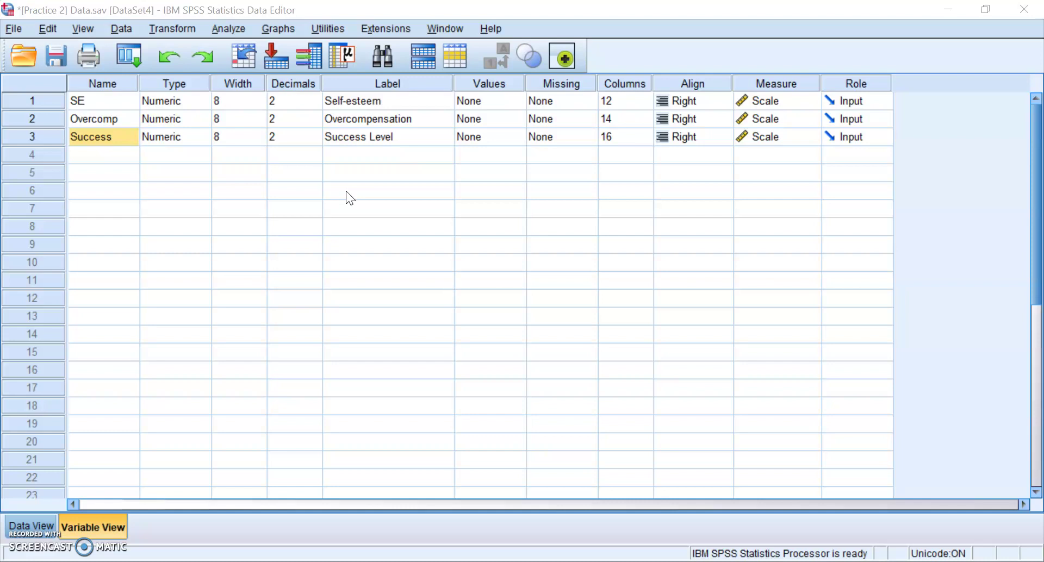
Inspect the Self-esteem, Overcompensation and Success Level variable labels in Variable View.
{"action": "left_click", "coordinate": [381, 102]}
{"action": "left_click", "coordinate": [391, 137]}
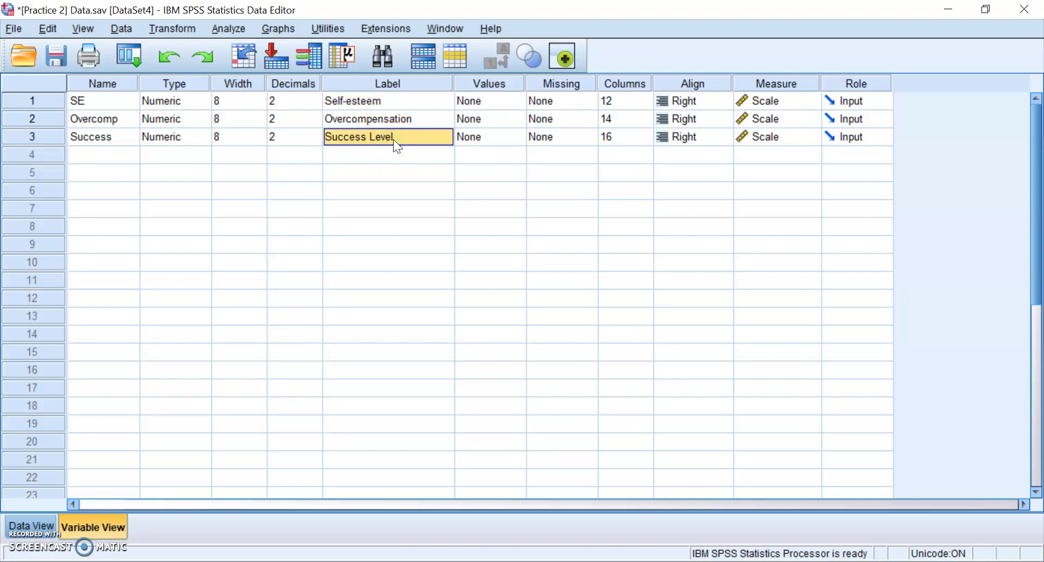
{"action": "left_click", "coordinate": [423, 119]}
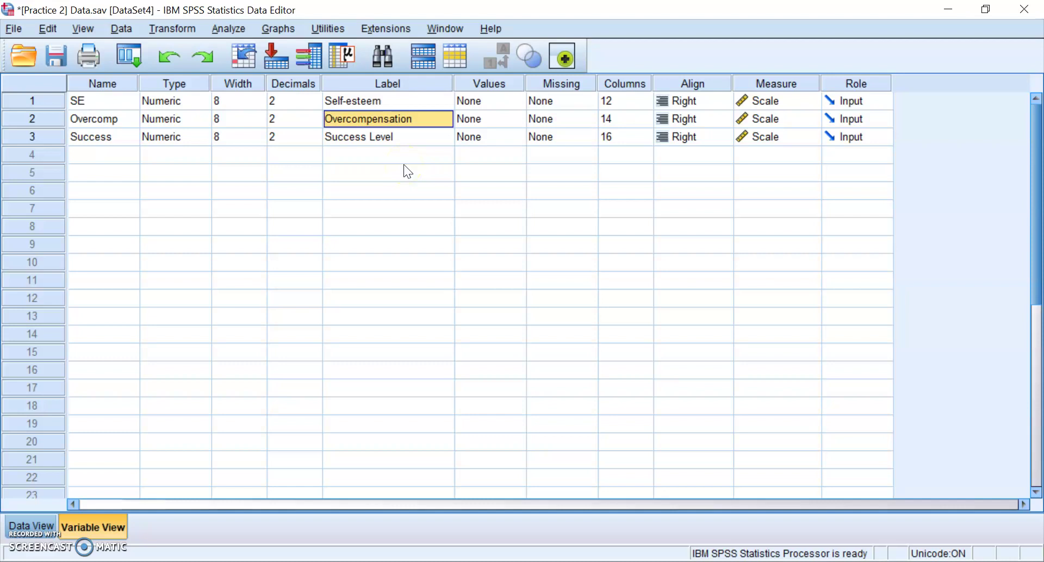
{"action": "left_click", "coordinate": [395, 167]}
{"action": "left_click", "coordinate": [352, 127]}
{"action": "left_click", "coordinate": [378, 138]}
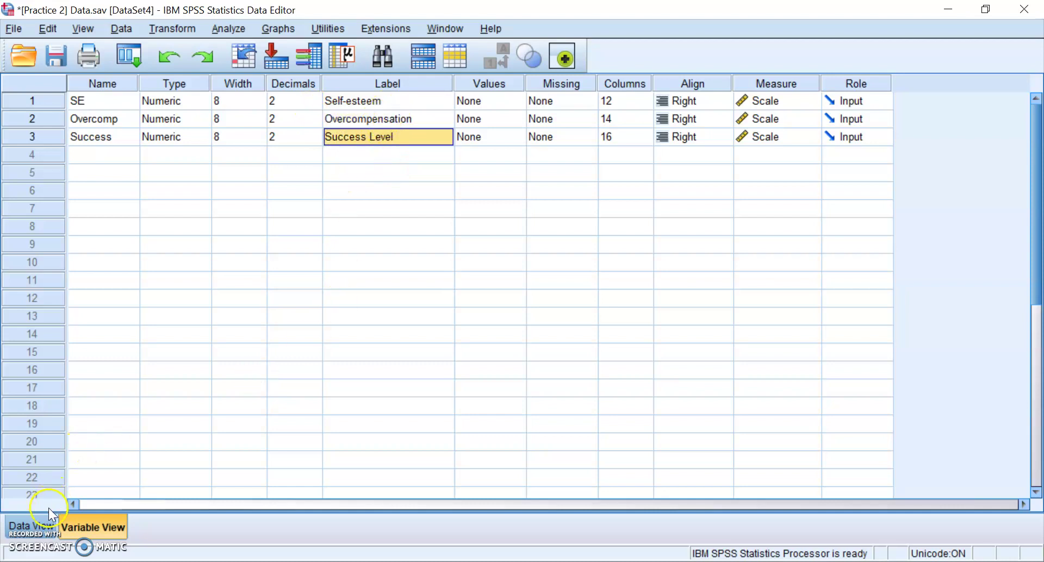
Switch to Data View and look over the SE, Overcomp and Success scores.
{"action": "left_click", "coordinate": [38, 523]}
{"action": "left_click", "coordinate": [270, 211]}
{"action": "left_click", "coordinate": [338, 228]}
{"action": "left_click", "coordinate": [182, 229]}
{"action": "scroll", "coordinate": [180, 226], "scroll_direction": "down", "scroll_amount": 4}
{"action": "scroll", "coordinate": [178, 224], "scroll_direction": "up", "scroll_amount": 4}
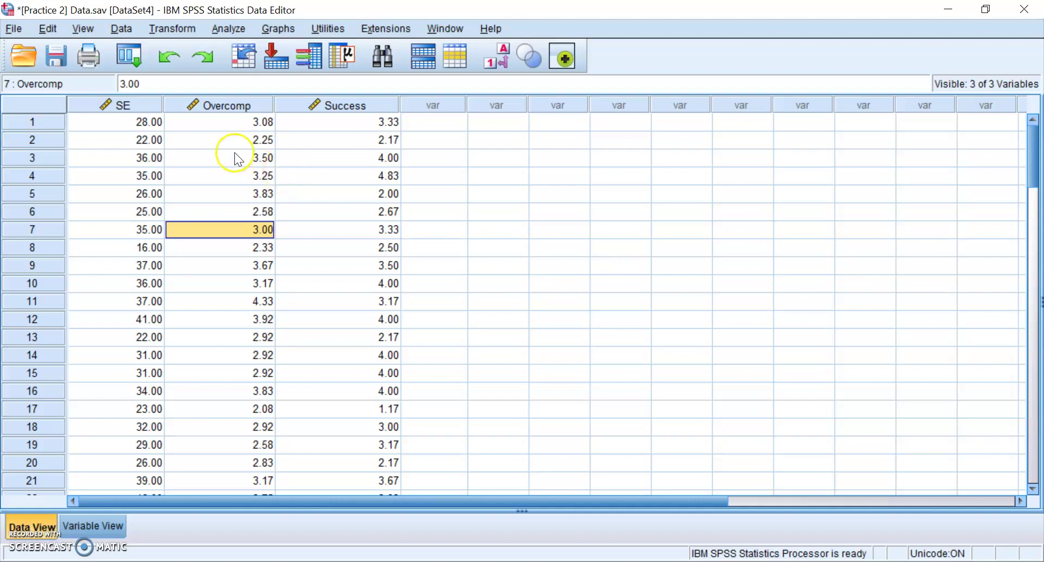
Open Analyze > Correlate > Bivariate and reset the dialog to defaults.
{"action": "left_click", "coordinate": [228, 28]}
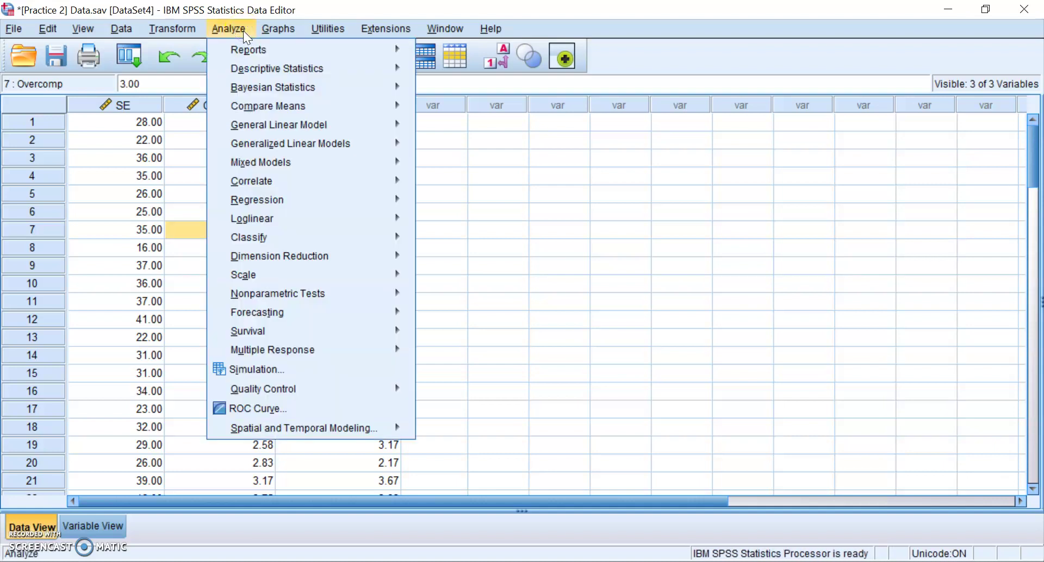
{"action": "mouse_move", "coordinate": [367, 182]}
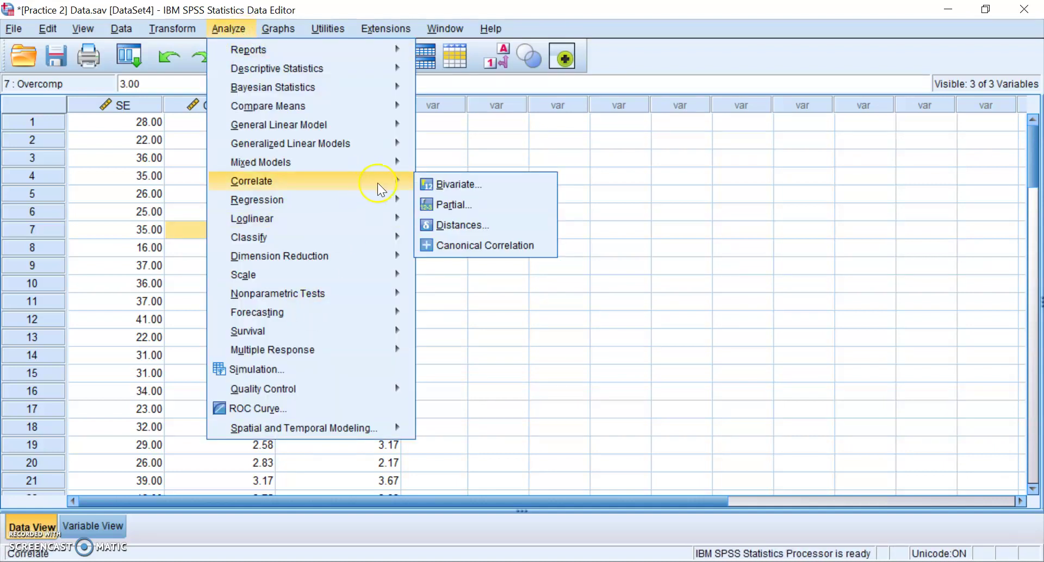
{"action": "left_click", "coordinate": [480, 187]}
{"action": "left_click", "coordinate": [521, 425]}
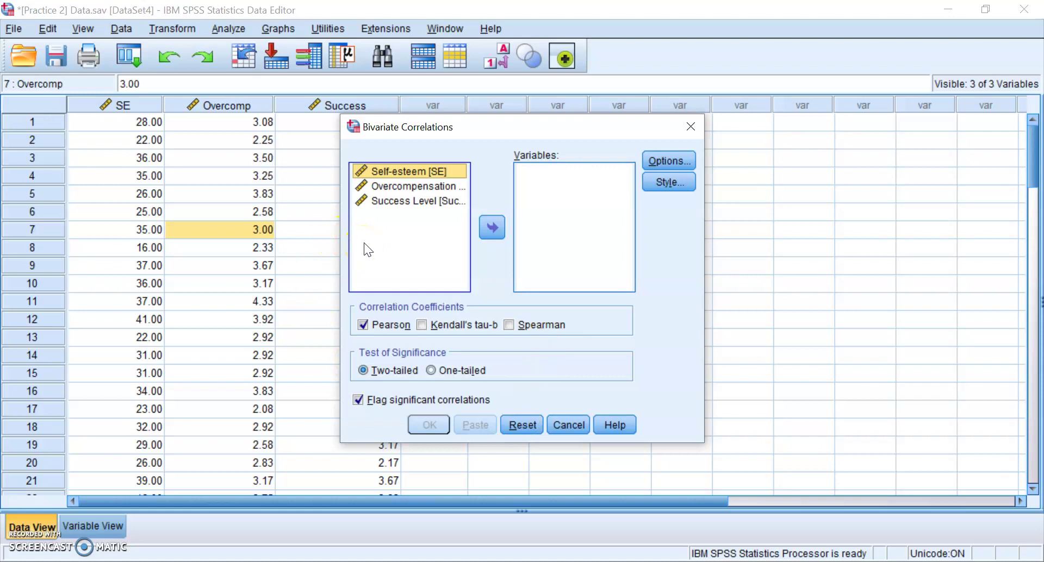
Add Self-esteem and Success Level as variables and tick Kendall's tau-b and Spearman.
{"action": "left_click", "coordinate": [402, 244]}
{"action": "left_click", "coordinate": [492, 229]}
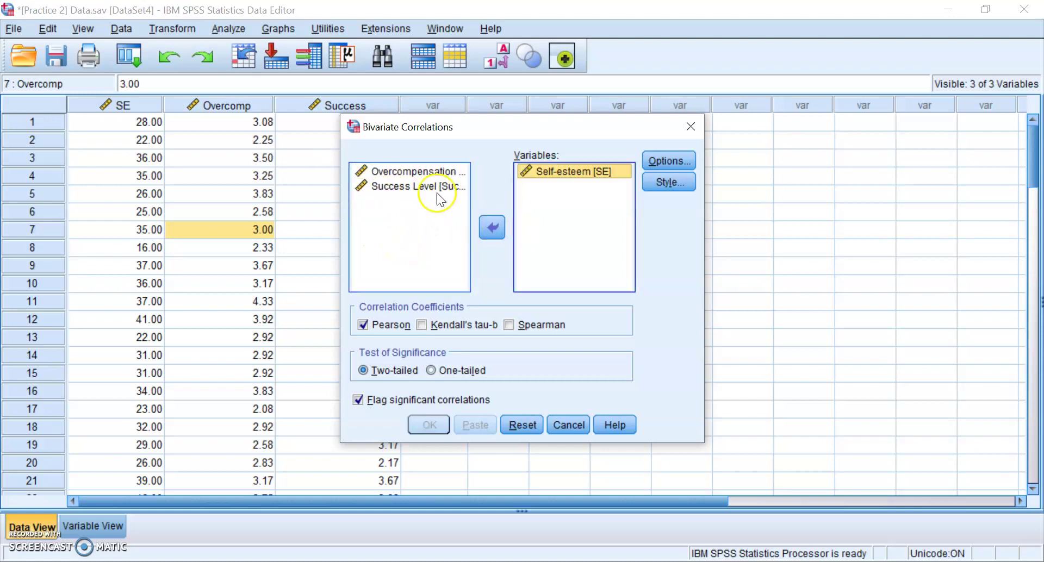
{"action": "left_click", "coordinate": [424, 187]}
{"action": "left_click", "coordinate": [497, 244]}
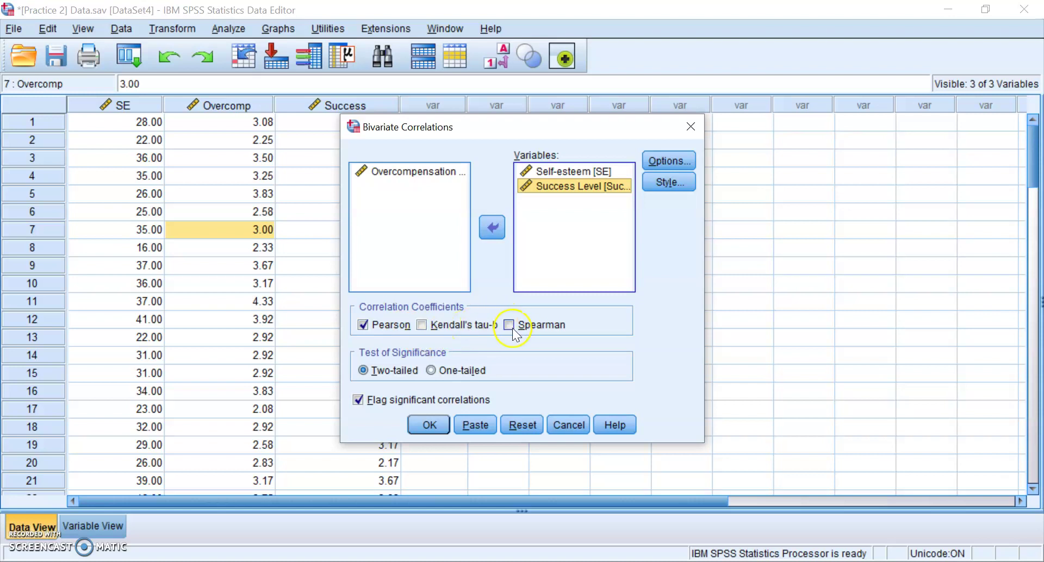
{"action": "left_click", "coordinate": [463, 326]}
{"action": "left_click", "coordinate": [511, 325]}
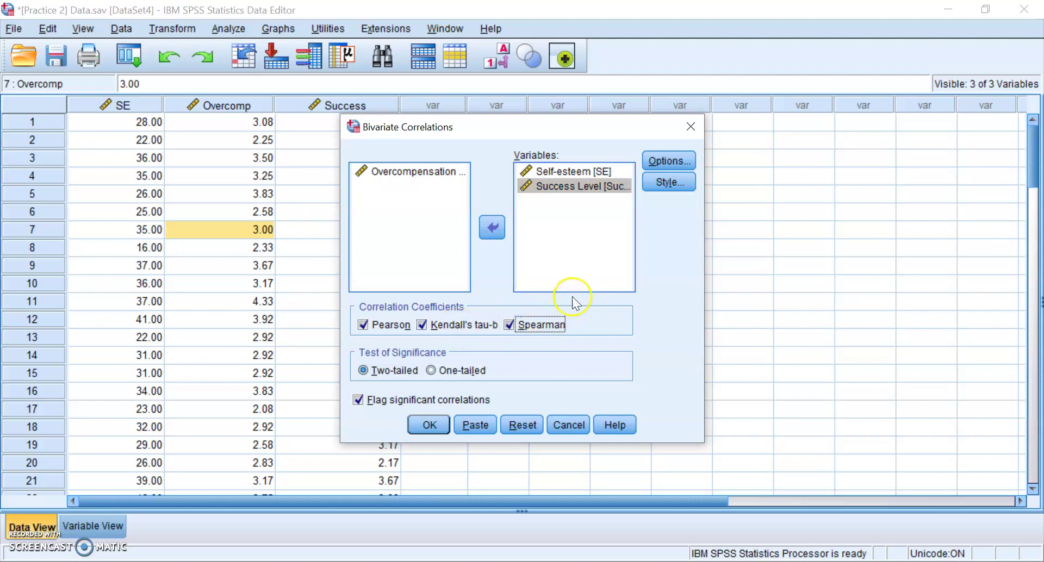
Include means and standard deviations in the options and run the correlations.
{"action": "left_click", "coordinate": [685, 163]}
{"action": "left_click", "coordinate": [476, 243]}
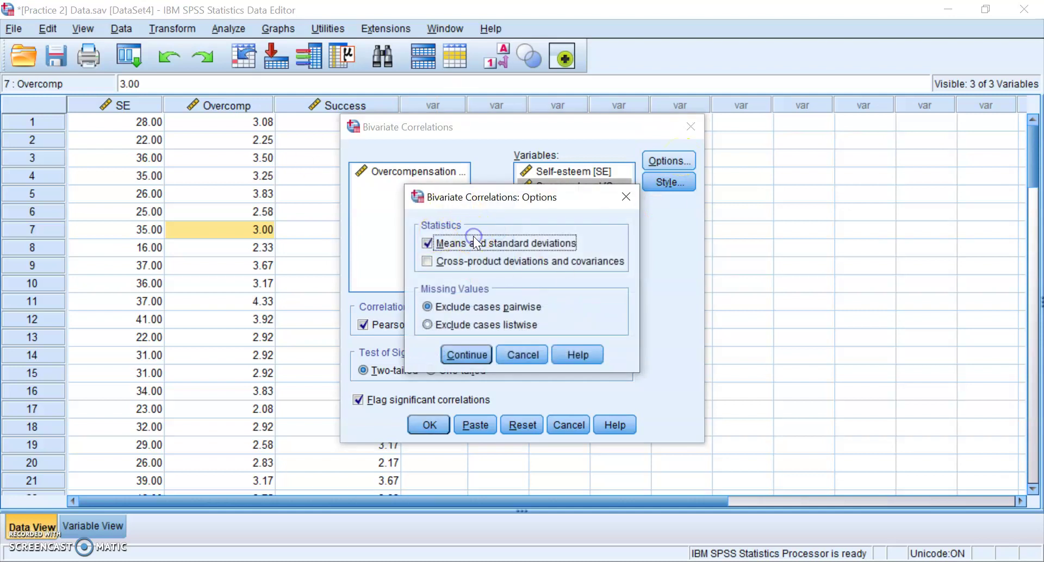
{"action": "left_click", "coordinate": [473, 361]}
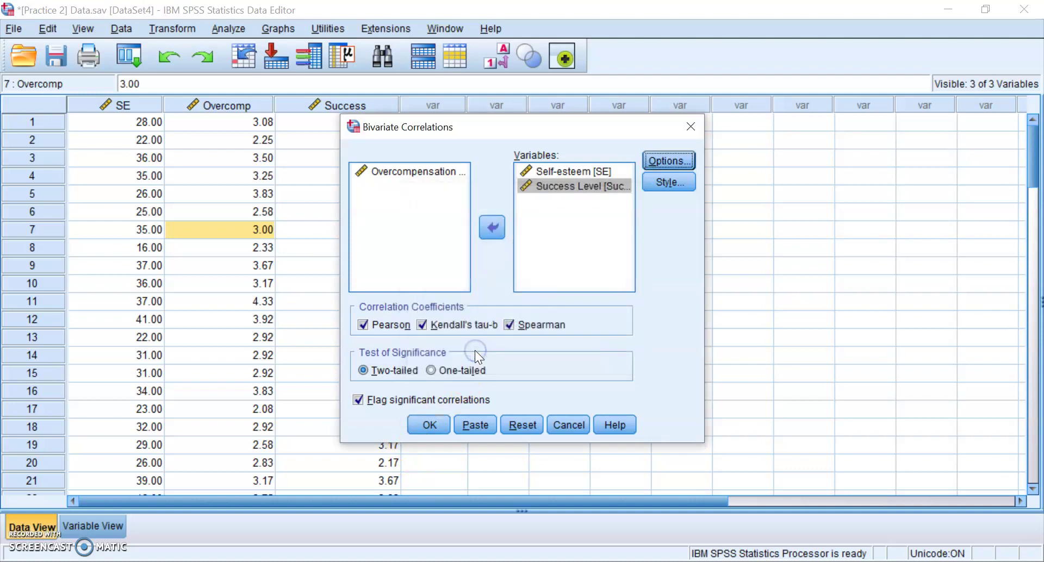
{"action": "left_click", "coordinate": [432, 425]}
{"action": "scroll", "coordinate": [634, 362], "scroll_direction": "down", "scroll_amount": 1}
{"action": "scroll", "coordinate": [578, 357], "scroll_direction": "up", "scroll_amount": 9}
{"action": "scroll", "coordinate": [578, 356], "scroll_direction": "up", "scroll_amount": 3}
{"action": "scroll", "coordinate": [435, 348], "scroll_direction": "down", "scroll_amount": 3}
{"action": "scroll", "coordinate": [400, 303], "scroll_direction": "up", "scroll_amount": 3}
{"action": "left_click", "coordinate": [479, 415]}
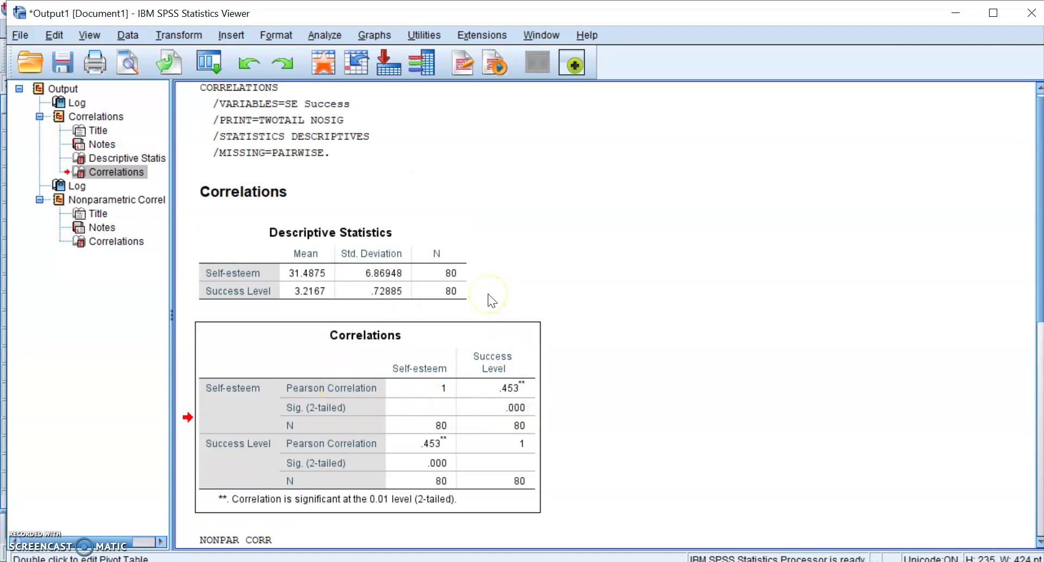
{"action": "scroll", "coordinate": [515, 316], "scroll_direction": "down", "scroll_amount": 9}
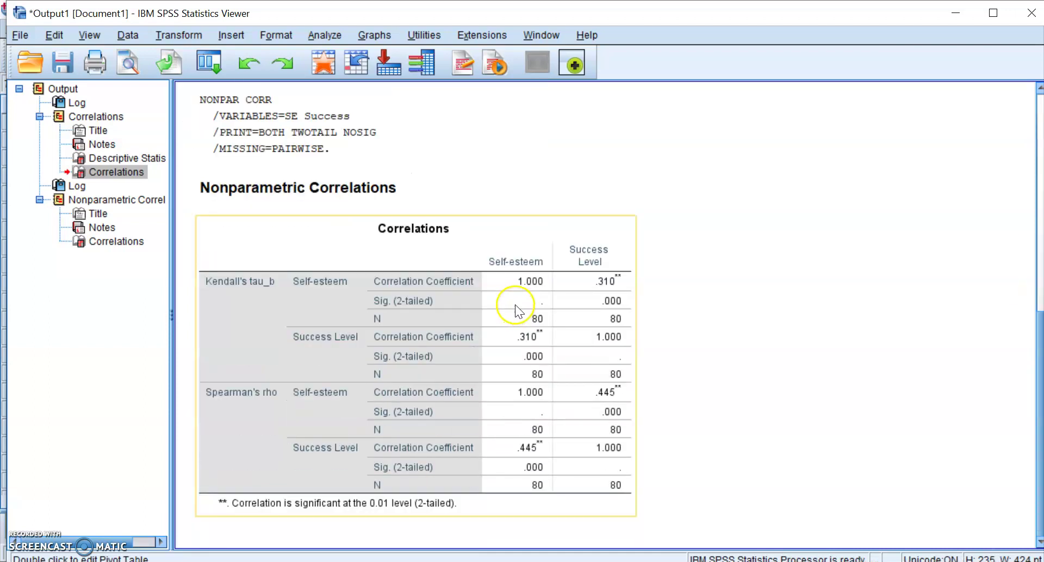
{"action": "left_click", "coordinate": [516, 306]}
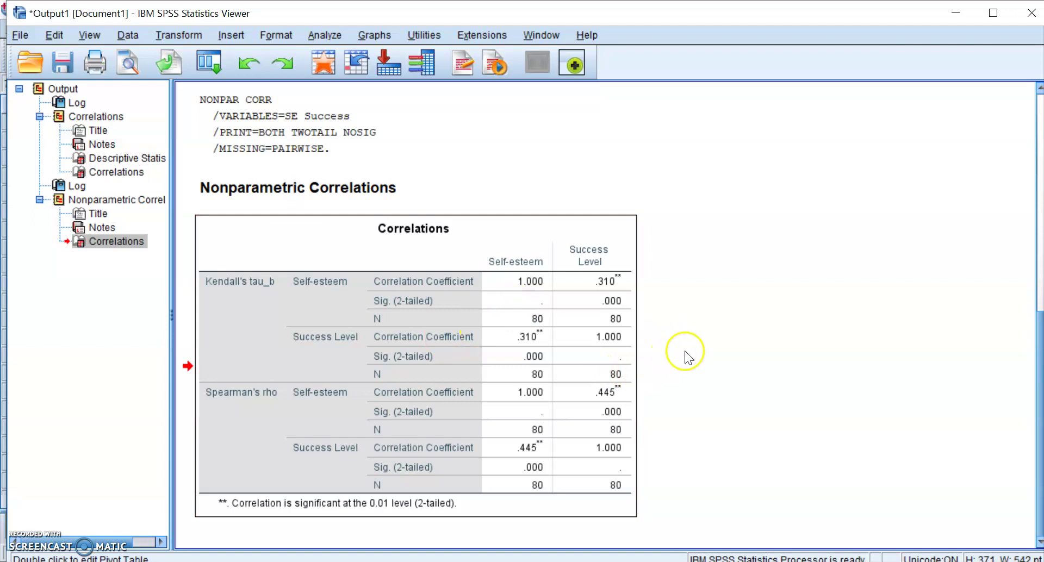
{"action": "scroll", "coordinate": [686, 353], "scroll_direction": "up", "scroll_amount": 10}
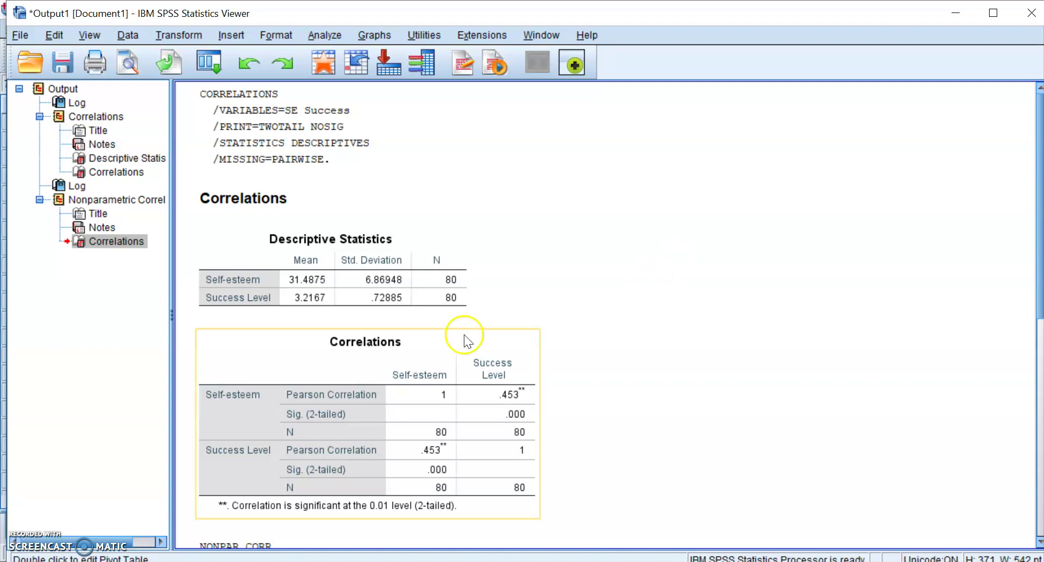
{"action": "scroll", "coordinate": [466, 333], "scroll_direction": "down", "scroll_amount": 5}
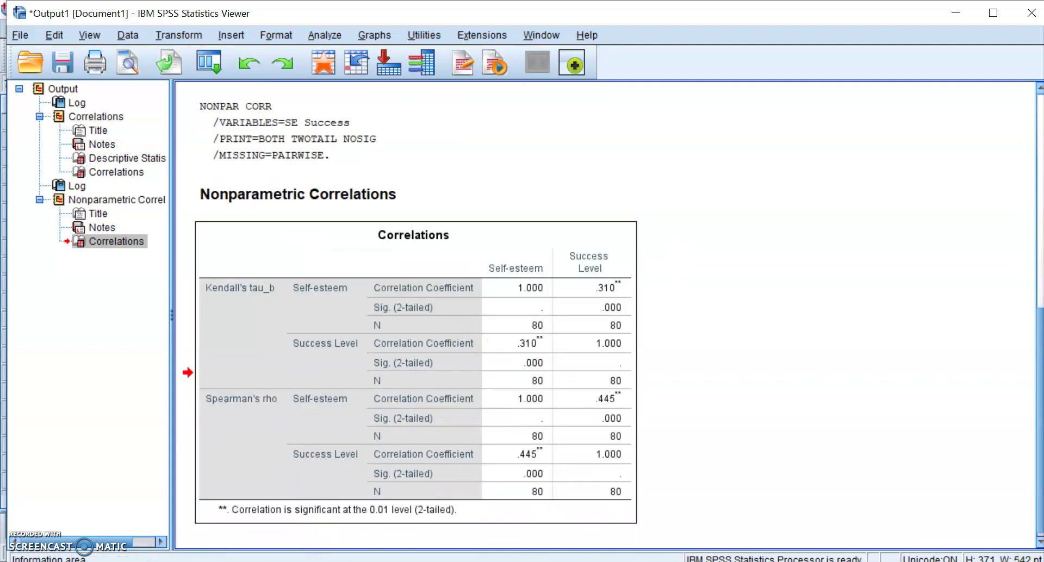
{"action": "left_click", "coordinate": [291, 561]}
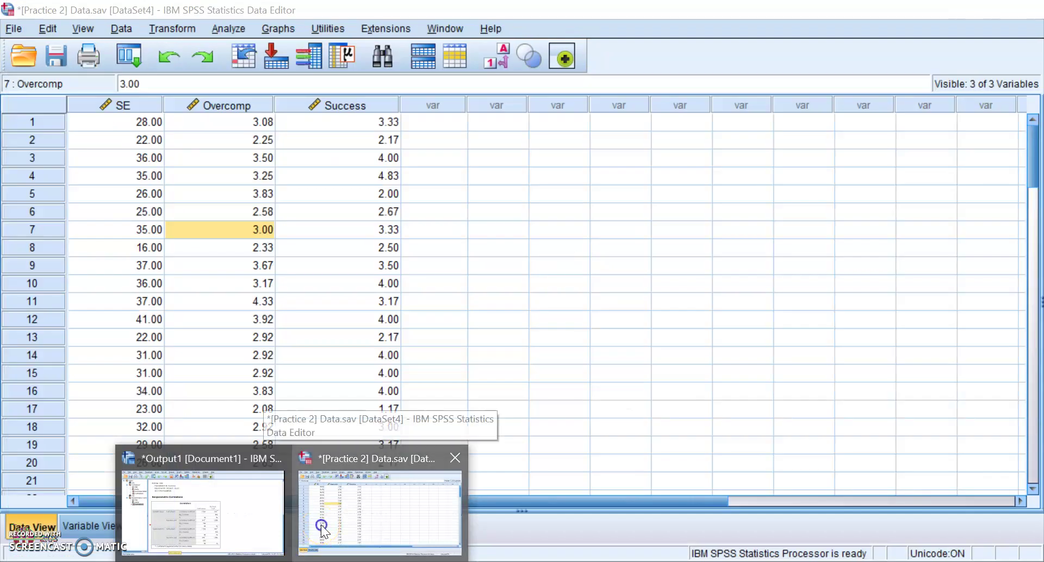
Return to the Practice 2 Data Editor and open the Analyze > Regression submenu.
{"action": "left_click", "coordinate": [316, 533]}
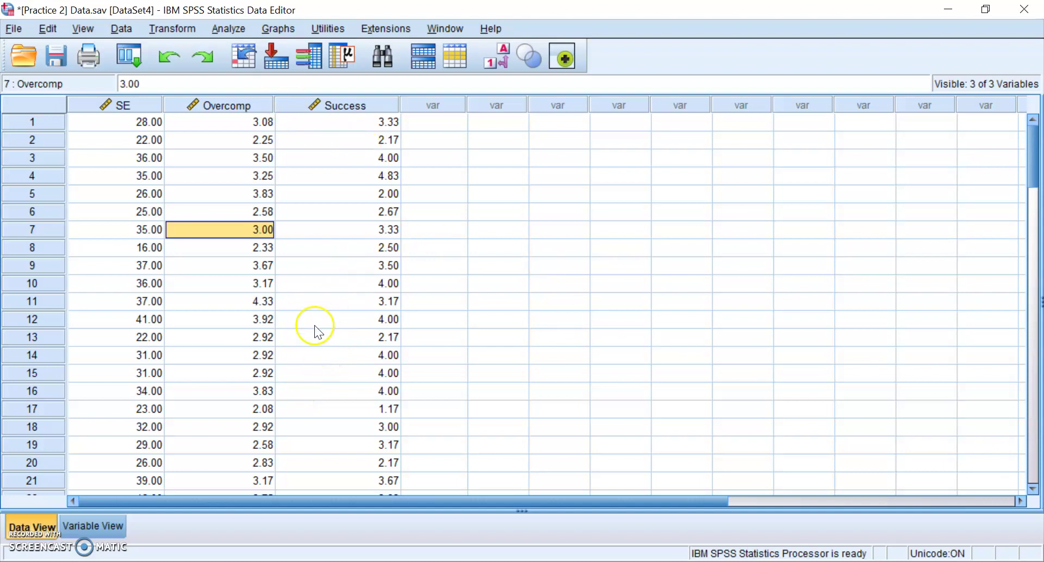
{"action": "left_click", "coordinate": [230, 30]}
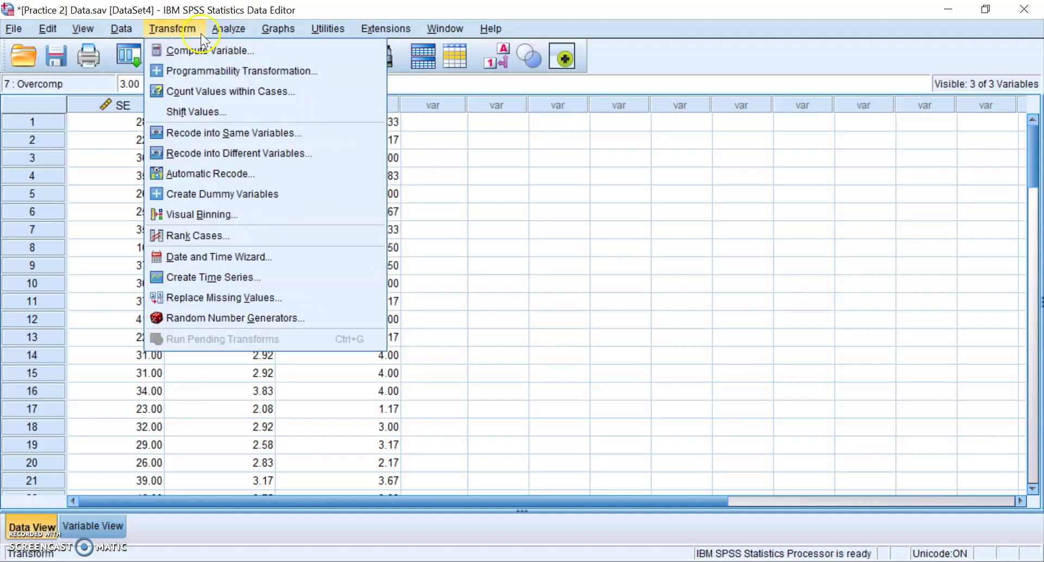
{"action": "mouse_move", "coordinate": [348, 200]}
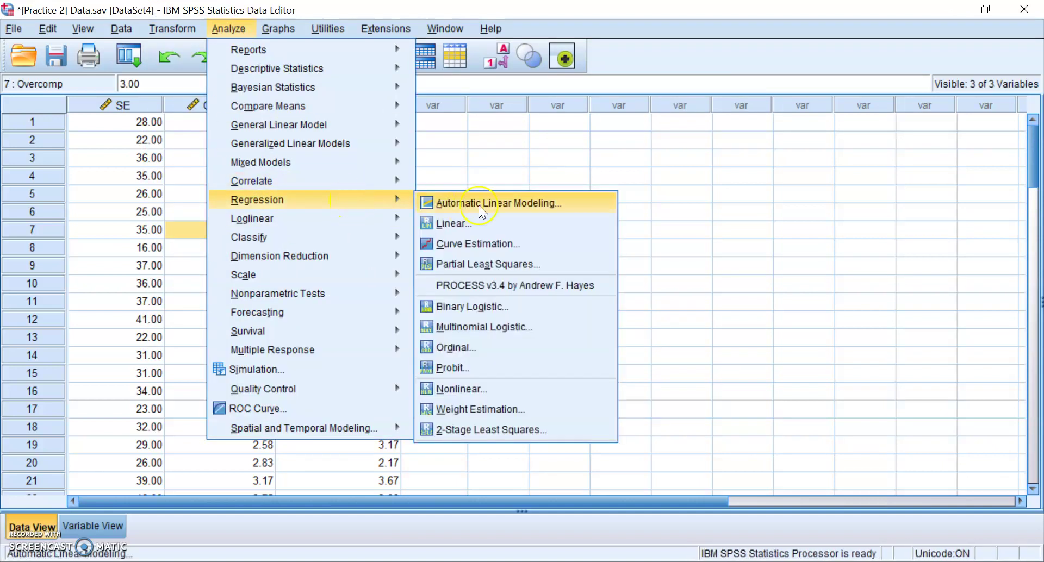
Open a reset Linear Regression with Success Level dependent and Self-esteem independent.
{"action": "left_click", "coordinate": [505, 223]}
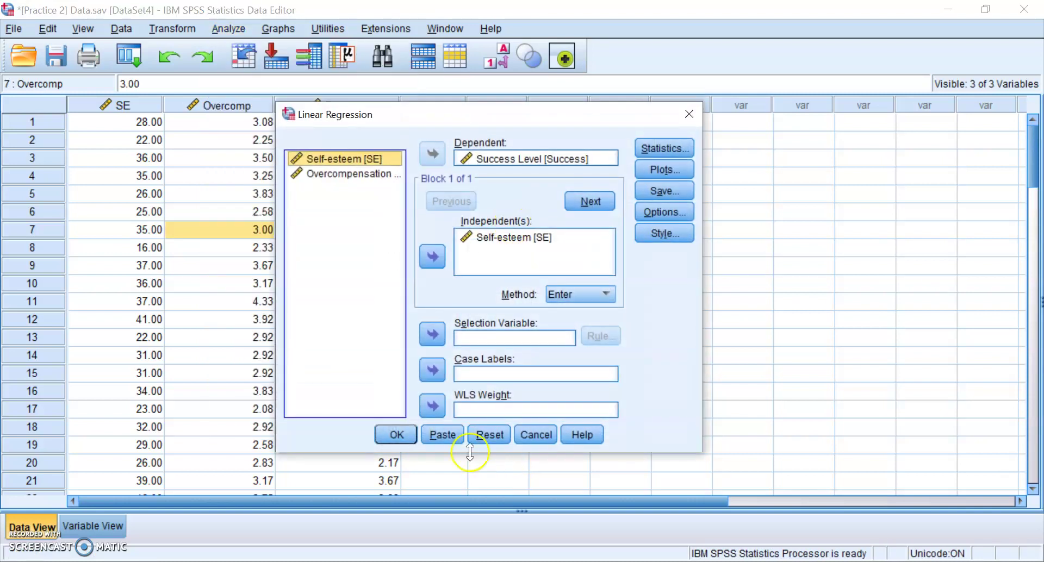
{"action": "left_click", "coordinate": [489, 434]}
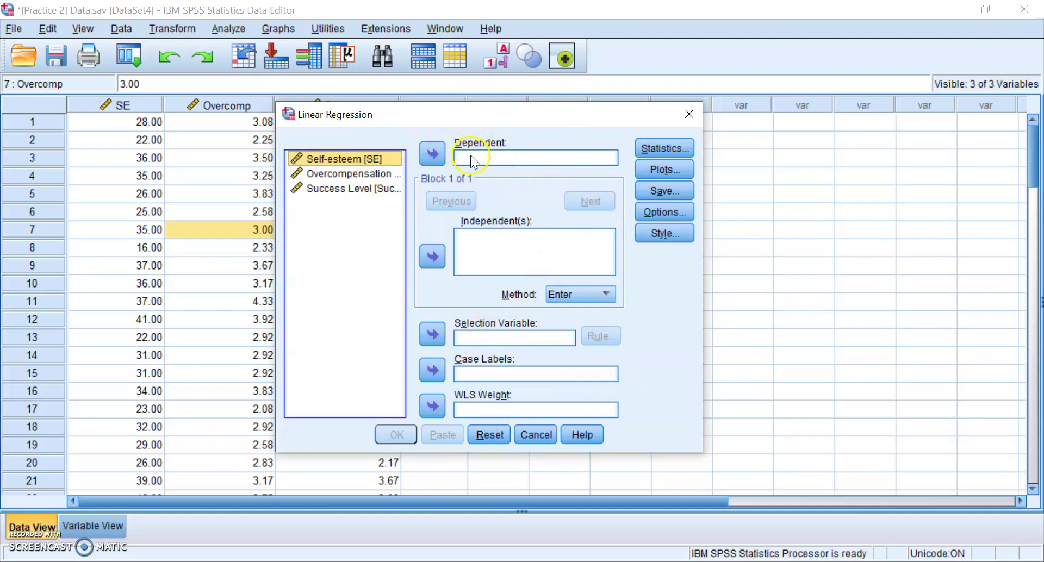
{"action": "left_click", "coordinate": [374, 189]}
{"action": "left_click", "coordinate": [433, 154]}
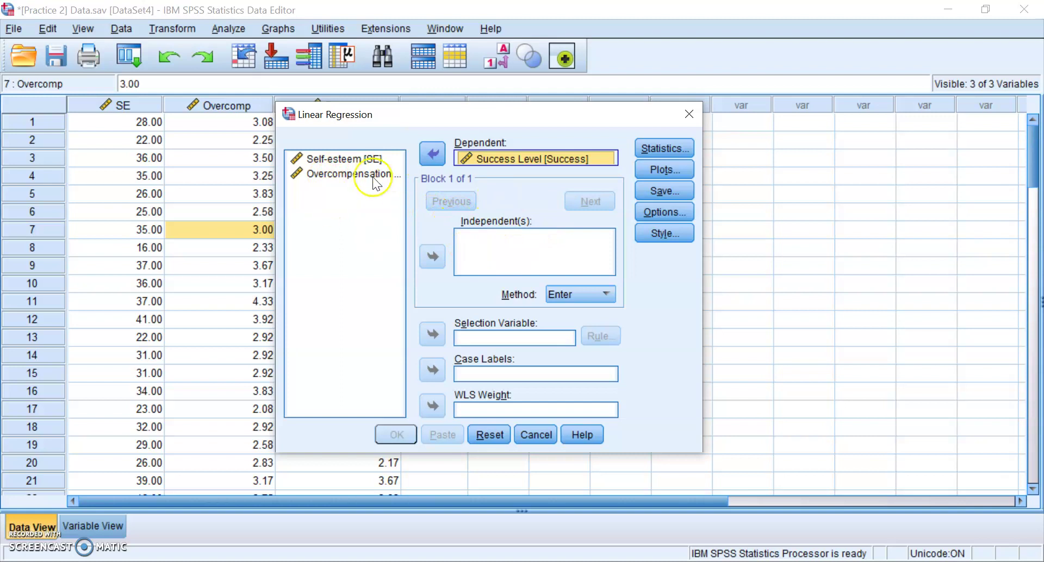
{"action": "left_click", "coordinate": [359, 160]}
{"action": "left_click", "coordinate": [433, 257]}
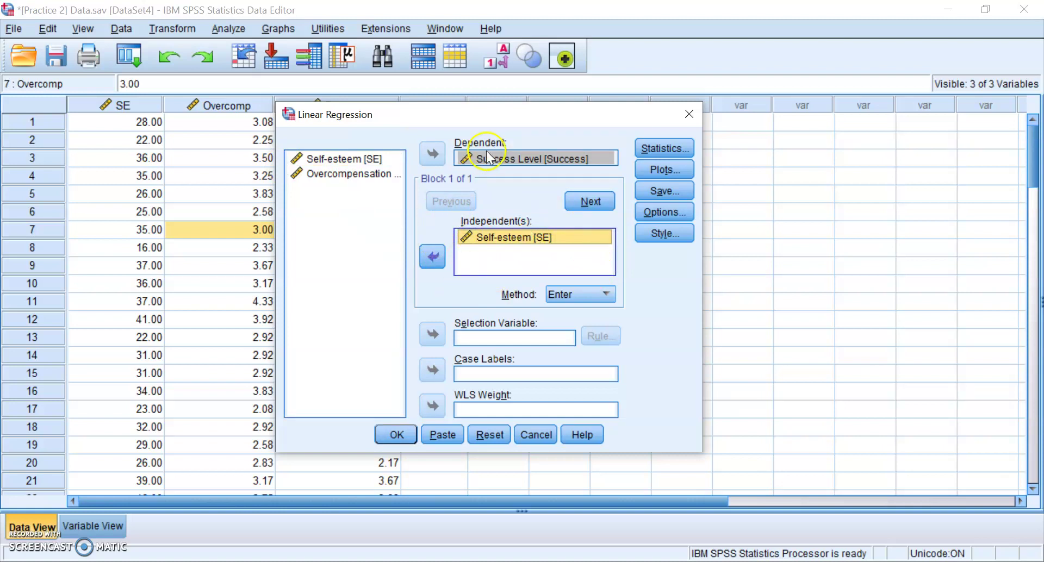
Request descriptives and 95% confidence intervals in Statistics, then run the regression.
{"action": "left_click", "coordinate": [669, 214]}
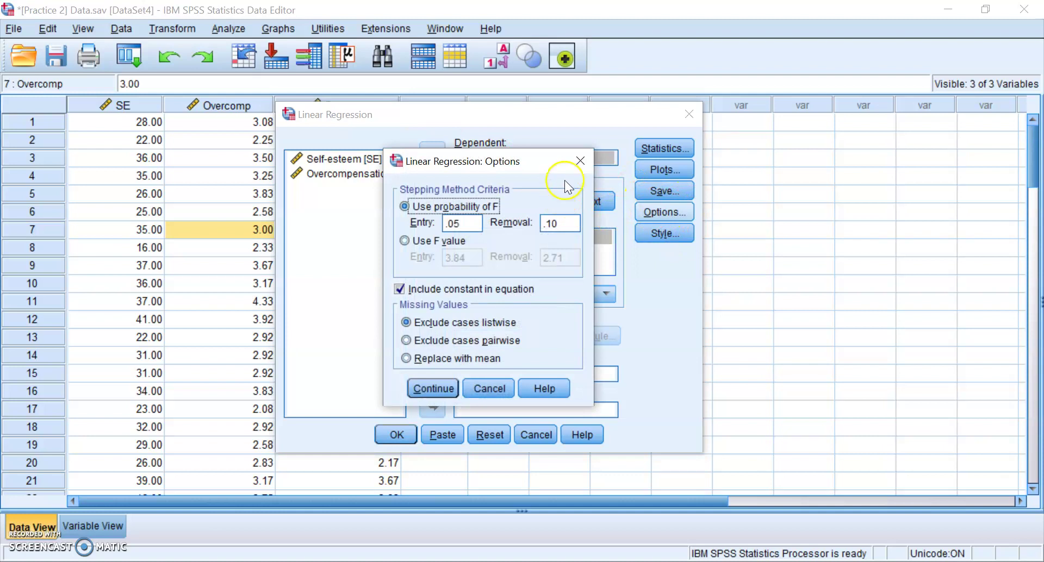
{"action": "left_click", "coordinate": [581, 161]}
{"action": "left_click", "coordinate": [655, 148]}
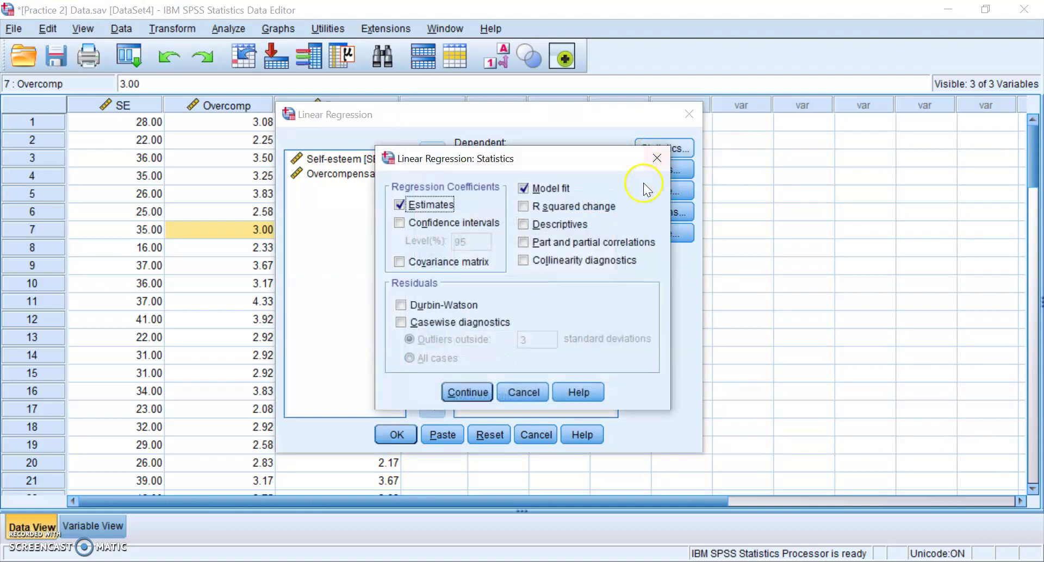
{"action": "left_click", "coordinate": [580, 226]}
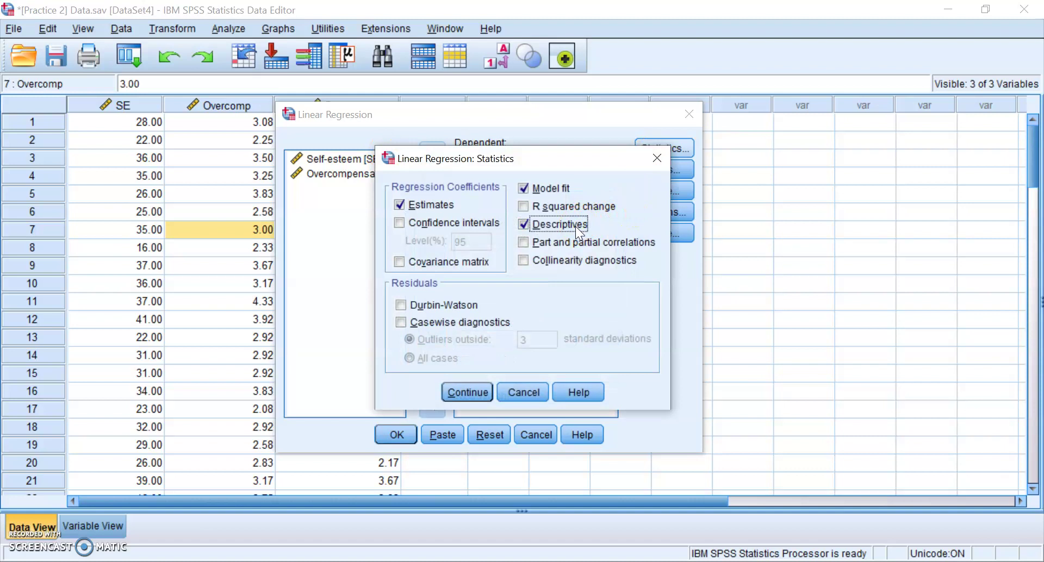
{"action": "left_click", "coordinate": [476, 223]}
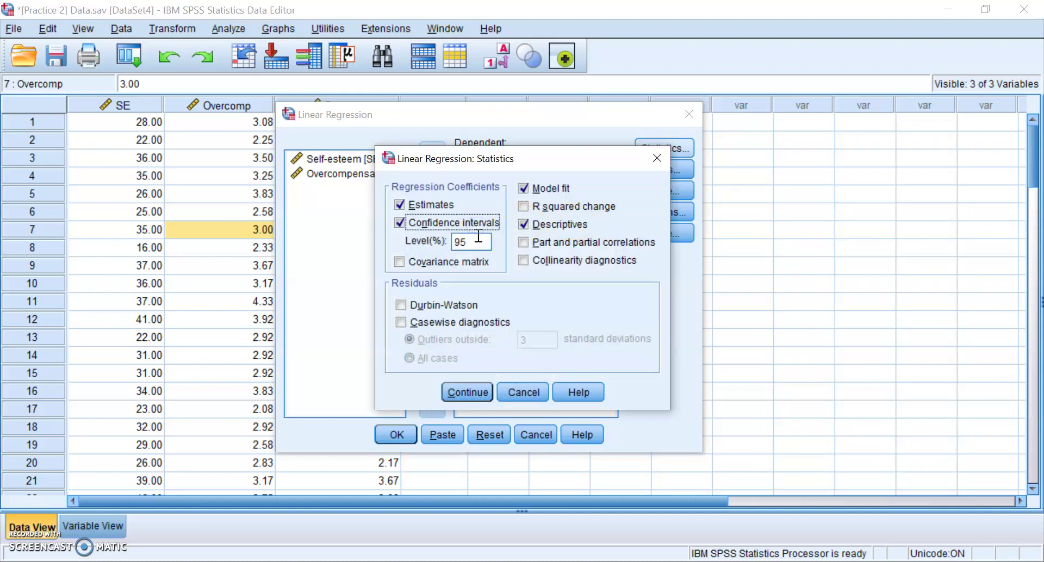
{"action": "left_click", "coordinate": [472, 241]}
{"action": "left_click", "coordinate": [467, 394]}
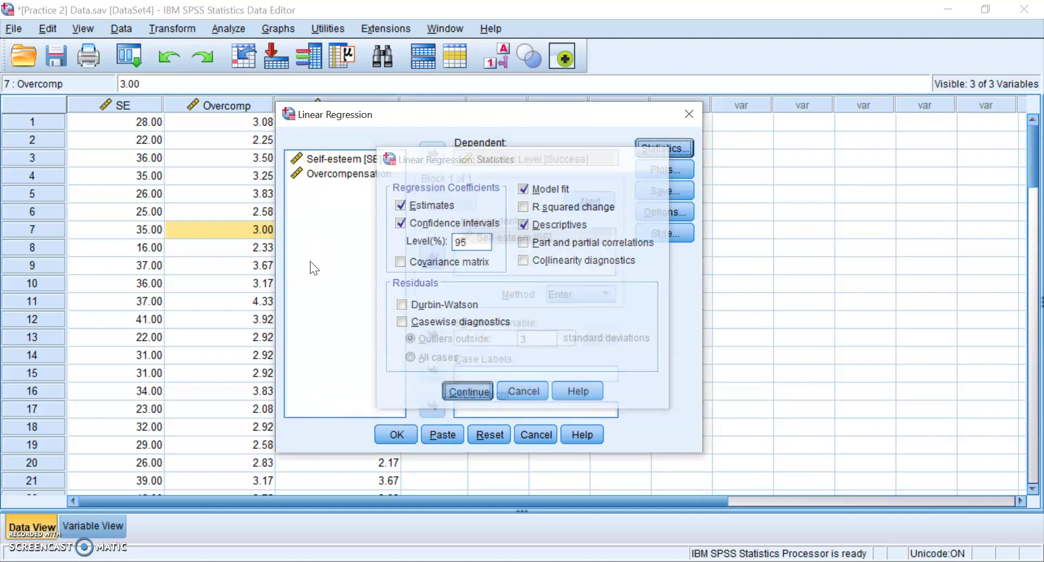
{"action": "left_click", "coordinate": [396, 434]}
{"action": "left_click", "coordinate": [604, 276]}
{"action": "scroll", "coordinate": [603, 276], "scroll_direction": "down", "scroll_amount": 4}
{"action": "scroll", "coordinate": [605, 269], "scroll_direction": "up", "scroll_amount": 5}
{"action": "scroll", "coordinate": [606, 263], "scroll_direction": "down", "scroll_amount": 6}
{"action": "scroll", "coordinate": [606, 263], "scroll_direction": "down", "scroll_amount": 4}
{"action": "scroll", "coordinate": [605, 262], "scroll_direction": "up", "scroll_amount": 7}
{"action": "scroll", "coordinate": [605, 263], "scroll_direction": "down", "scroll_amount": 6}
{"action": "scroll", "coordinate": [605, 263], "scroll_direction": "up", "scroll_amount": 4}
{"action": "scroll", "coordinate": [607, 262], "scroll_direction": "down", "scroll_amount": 4}
{"action": "scroll", "coordinate": [607, 261], "scroll_direction": "up", "scroll_amount": 4}
{"action": "left_click", "coordinate": [614, 261]}
{"action": "scroll", "coordinate": [615, 261], "scroll_direction": "down", "scroll_amount": 4}
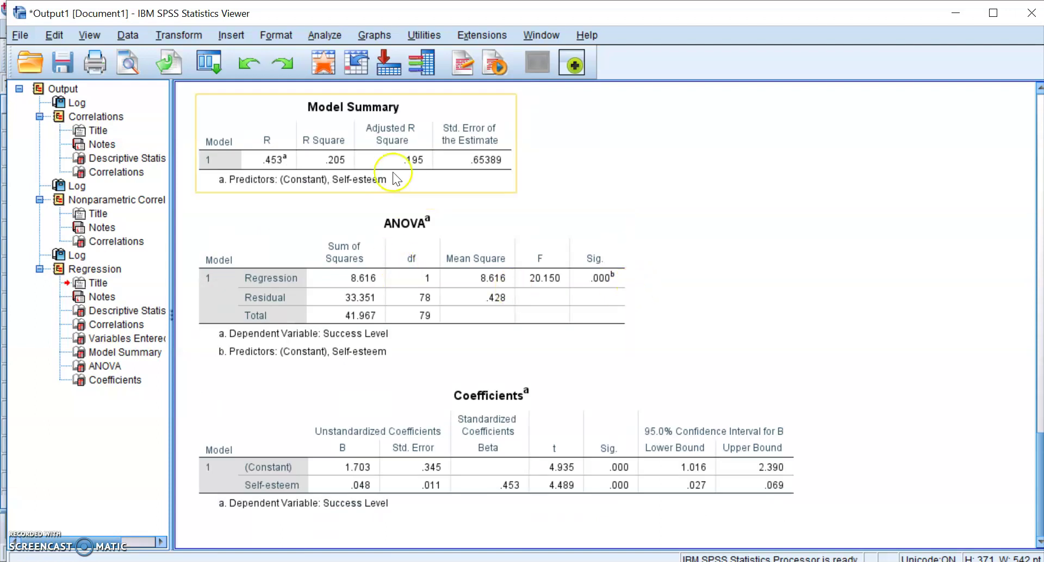
{"action": "left_click", "coordinate": [280, 105]}
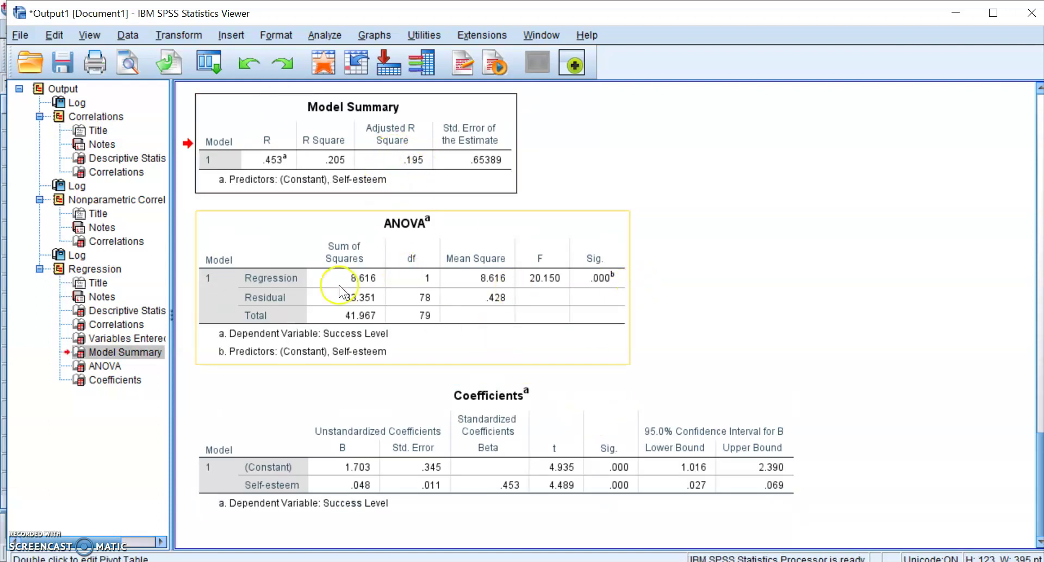
{"action": "left_click", "coordinate": [370, 269]}
{"action": "left_click", "coordinate": [466, 464]}
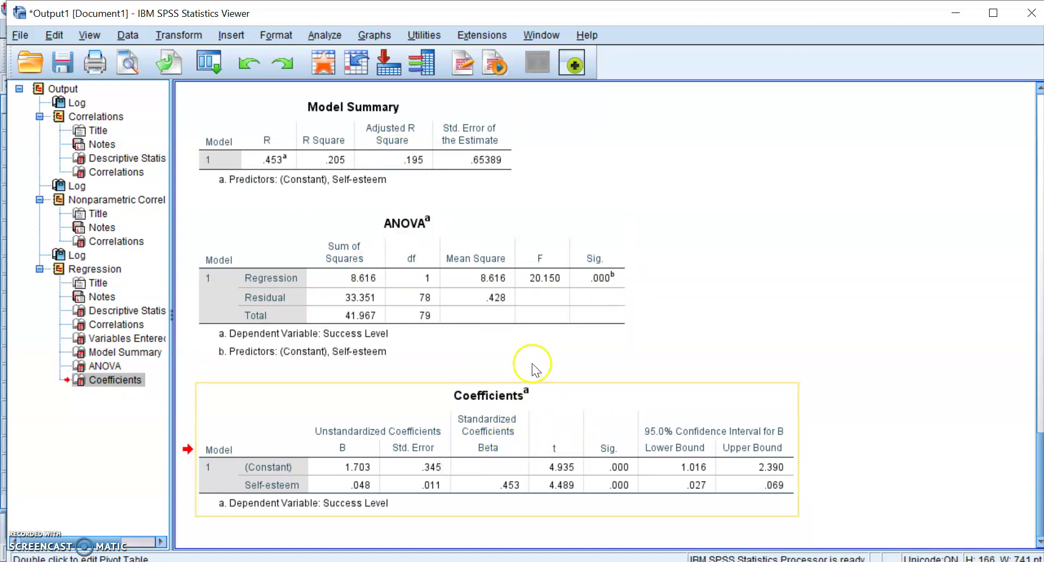
{"action": "left_click", "coordinate": [465, 261]}
{"action": "left_click", "coordinate": [466, 165]}
{"action": "left_click", "coordinate": [353, 223]}
{"action": "left_click", "coordinate": [579, 457]}
{"action": "left_click", "coordinate": [525, 332]}
{"action": "left_click", "coordinate": [486, 176]}
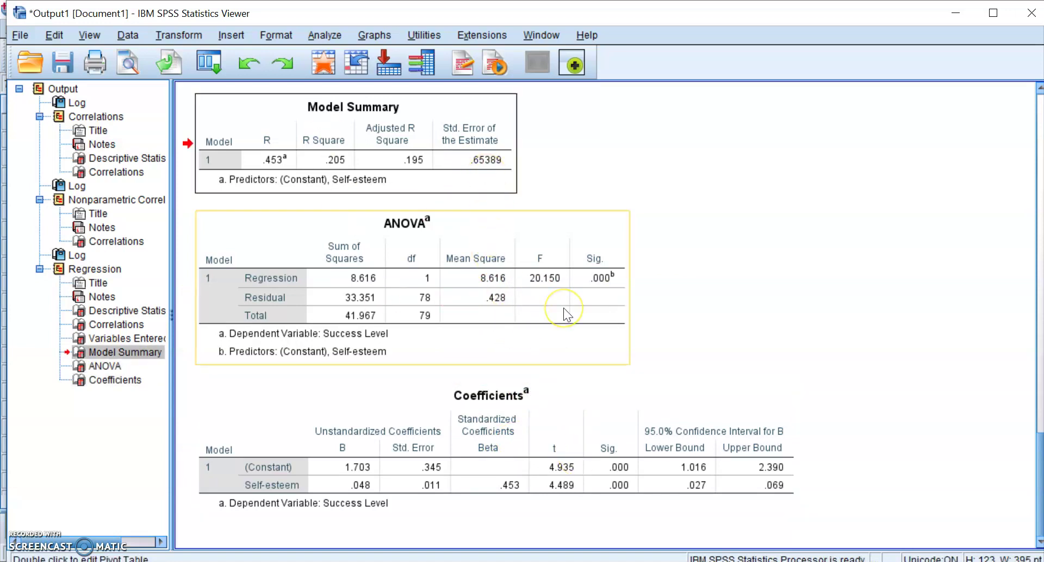